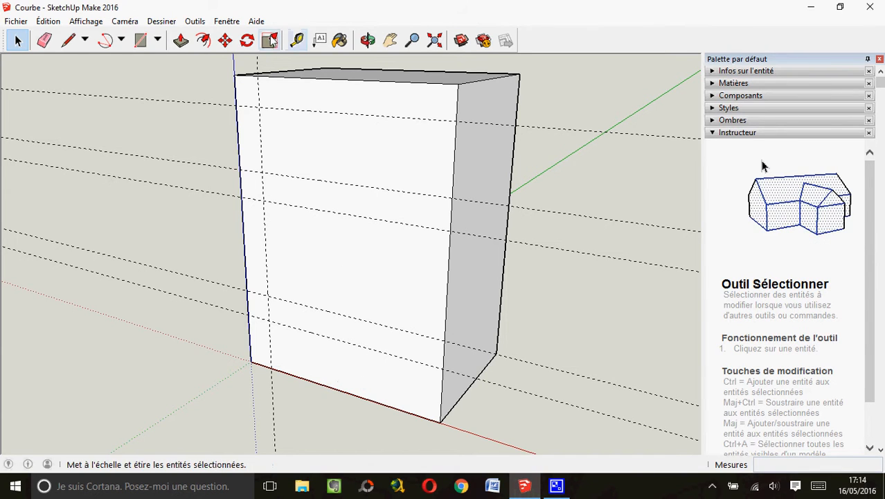
# Create two vertical guides on the block's front face, the first 50 mm inside its right edge and the second 50 mm further in.
pyautogui.click(297, 41)
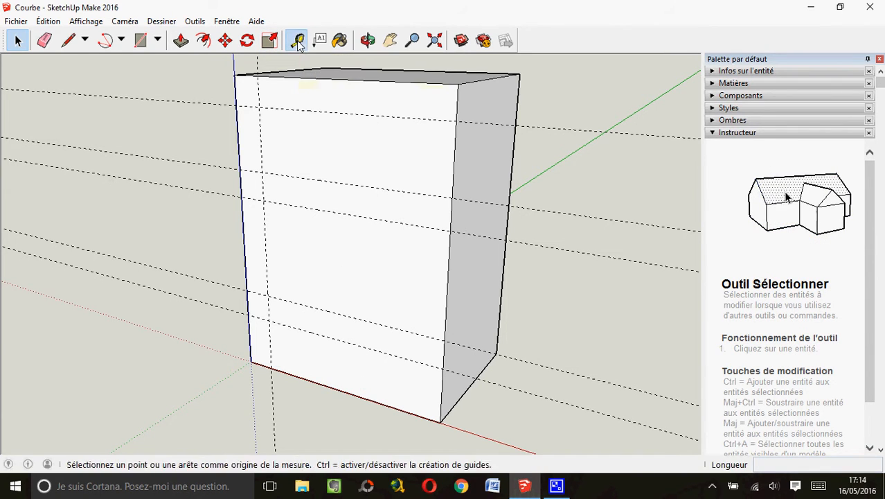
pyautogui.click(455, 169)
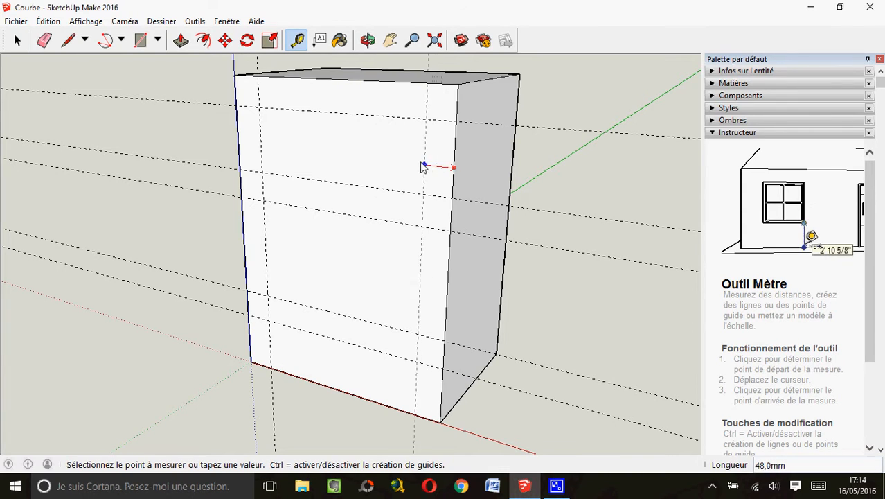
pyautogui.write('50')
pyautogui.press('Return')
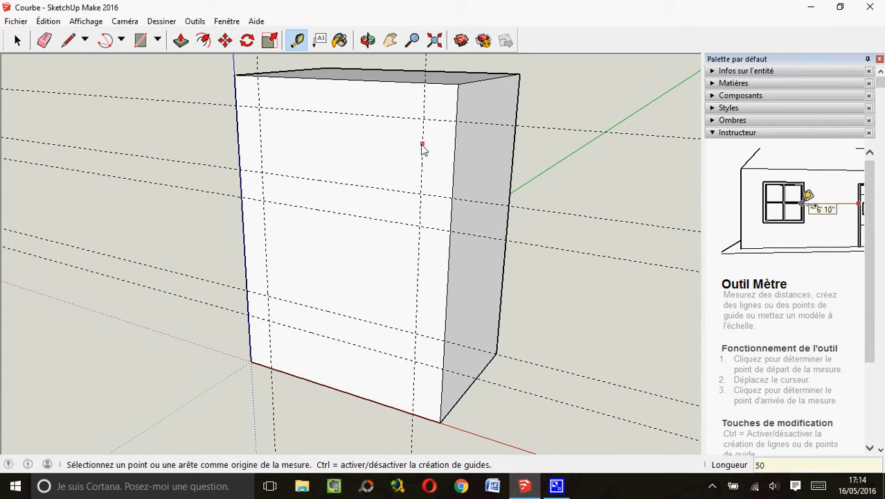
pyautogui.click(422, 141)
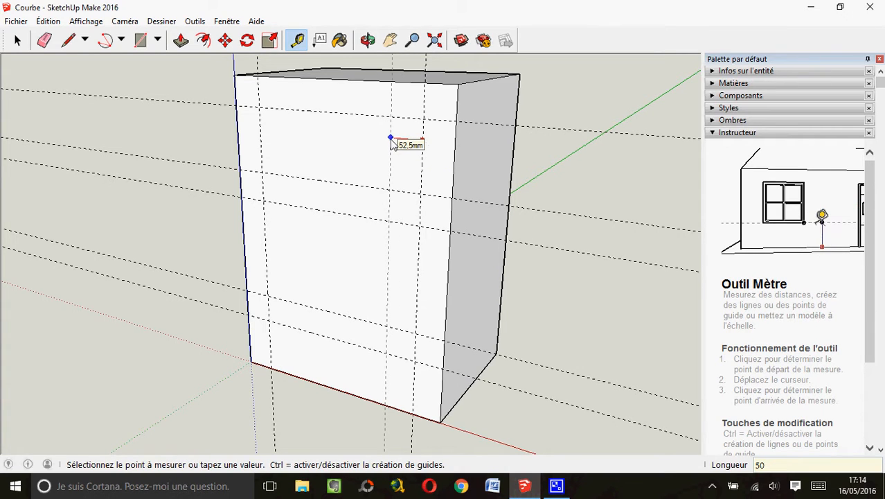
pyautogui.click(391, 142)
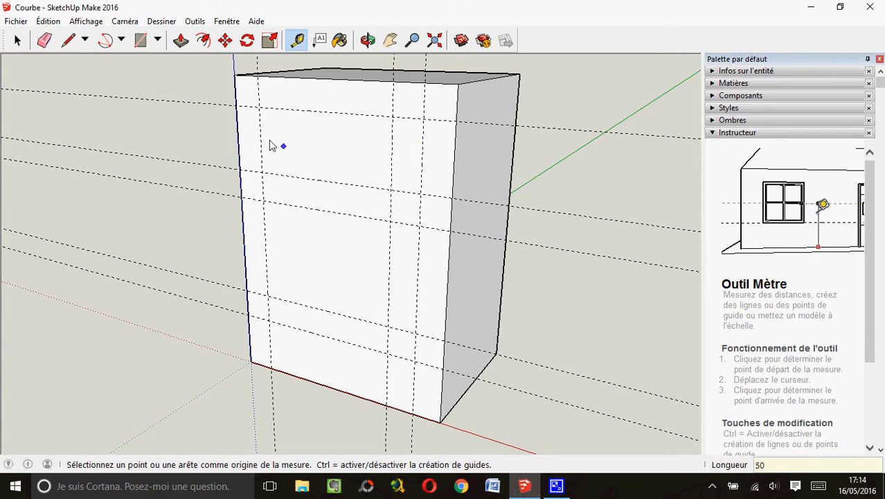
# Draw a three-point arc from the front face's upper right corner through the outer new guide to its lower right corner.
pyautogui.click(122, 40)
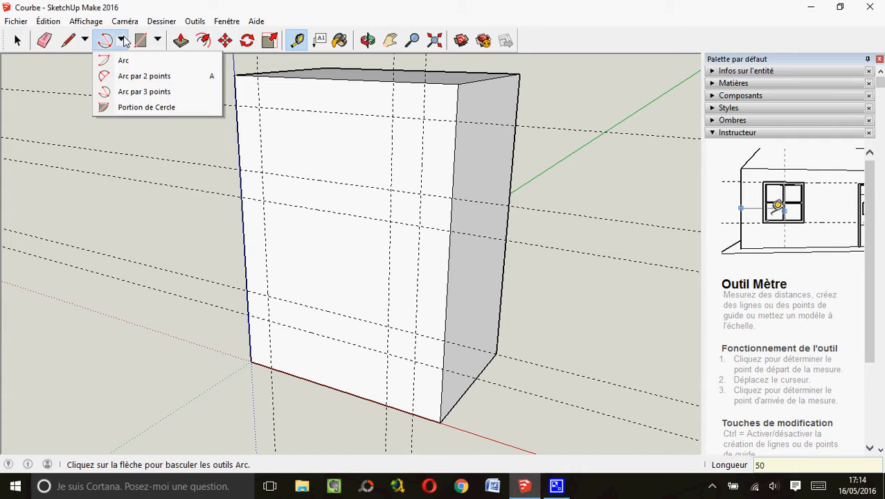
pyautogui.click(129, 98)
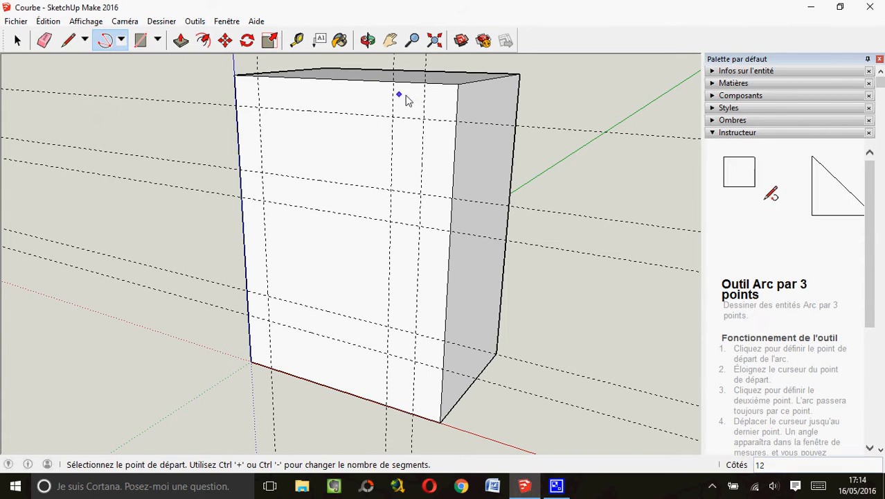
pyautogui.click(462, 88)
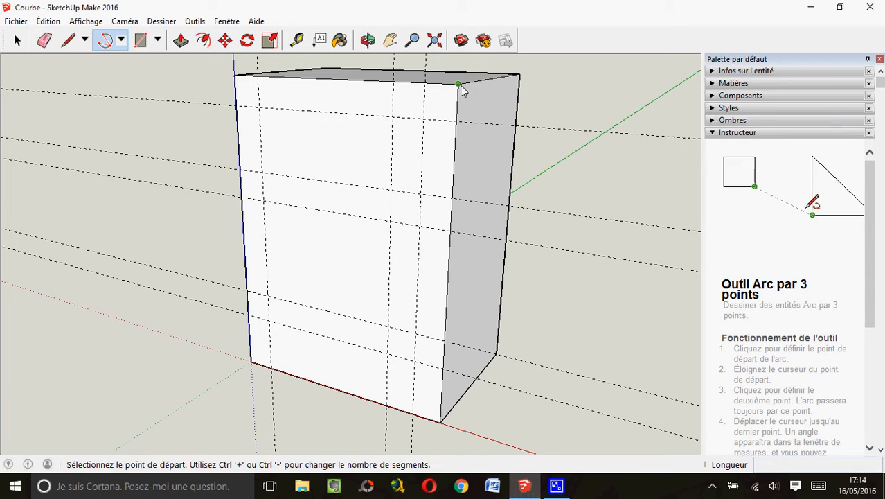
pyautogui.click(419, 257)
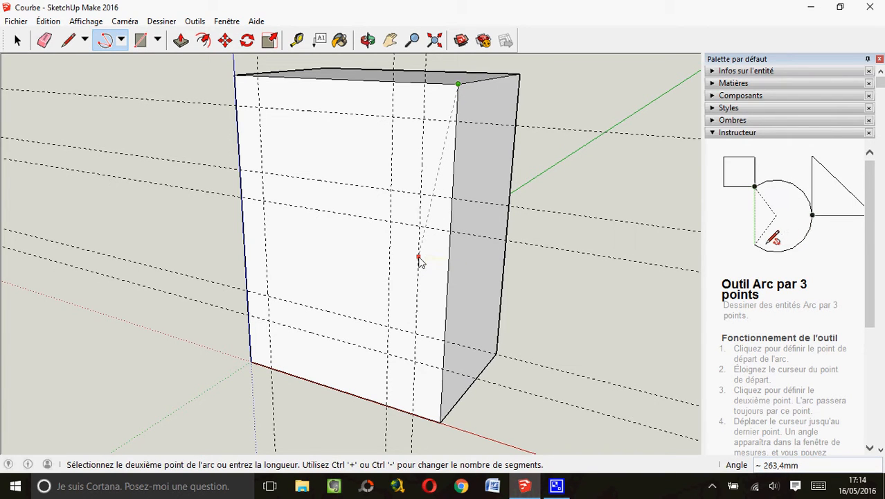
pyautogui.click(441, 421)
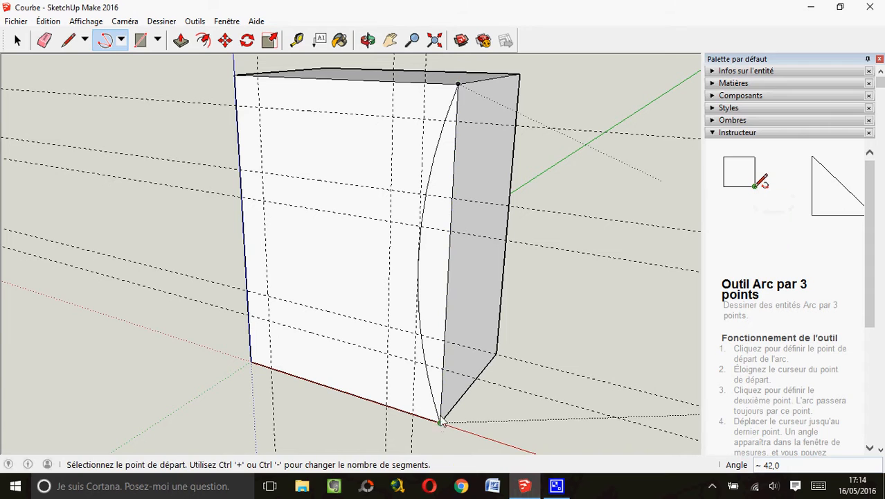
# Draw a parallel three-point arc between the outer new guide's two edge intersections, passing through the inner guide.
pyautogui.click(425, 83)
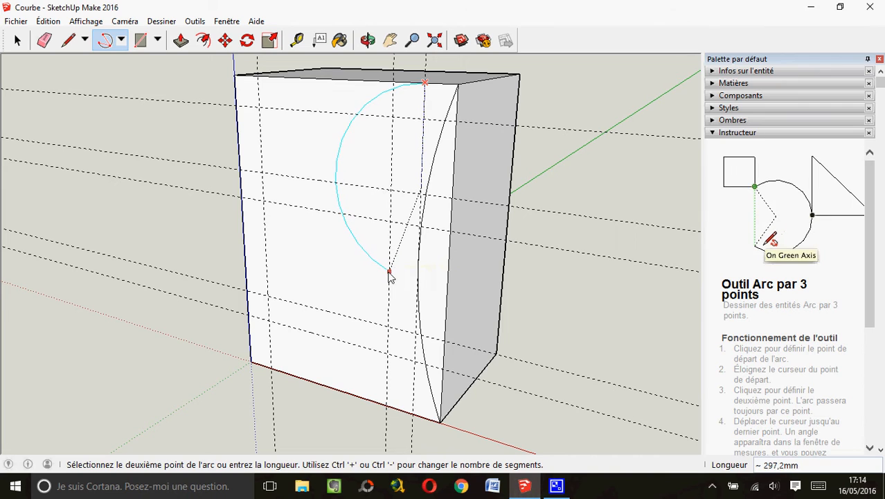
pyautogui.click(389, 272)
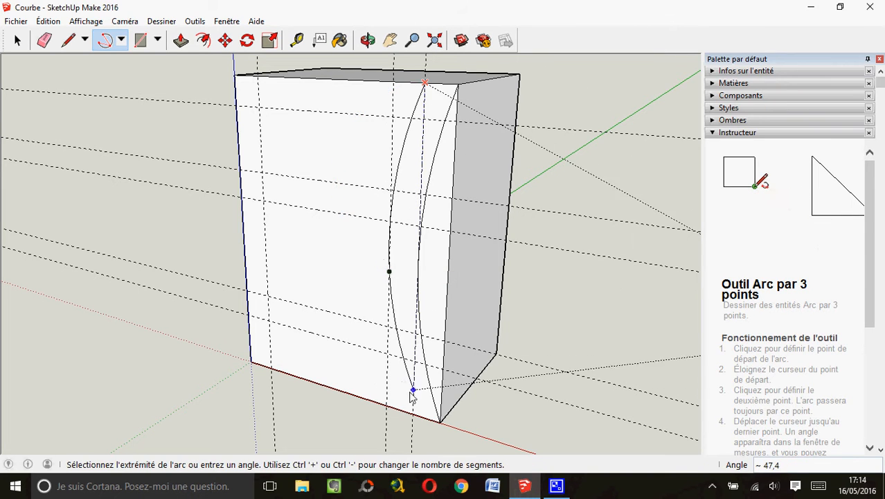
pyautogui.click(412, 416)
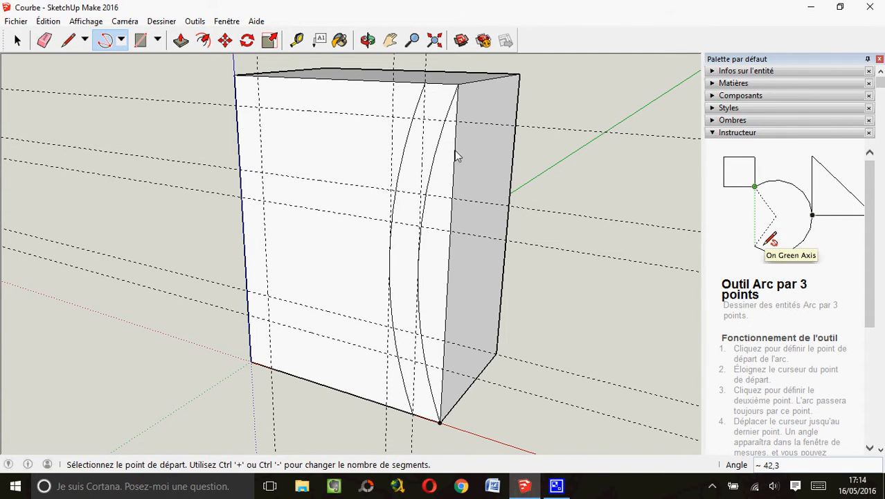
# Draw a line along the uppermost horizontal guide from the left vertical guide to the inner arc, continuing straight down to the second horizontal guide.
pyautogui.click(69, 40)
pyautogui.click(259, 109)
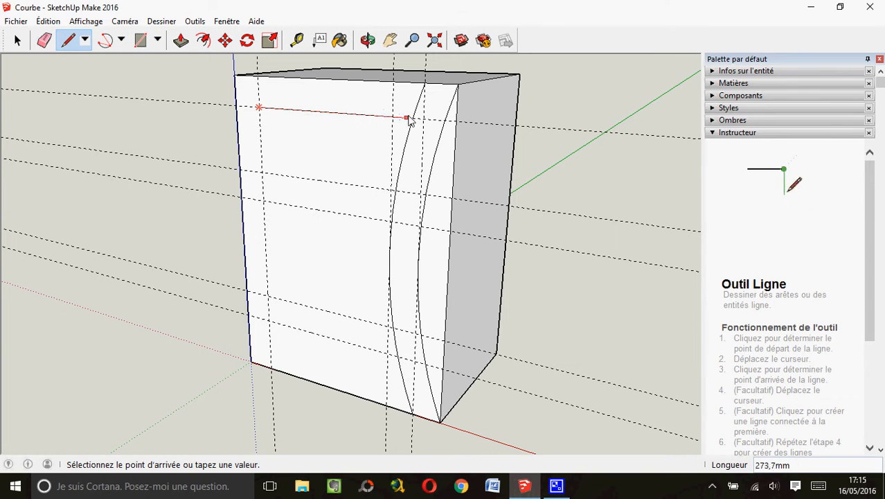
pyautogui.scroll(4, 410, 133)
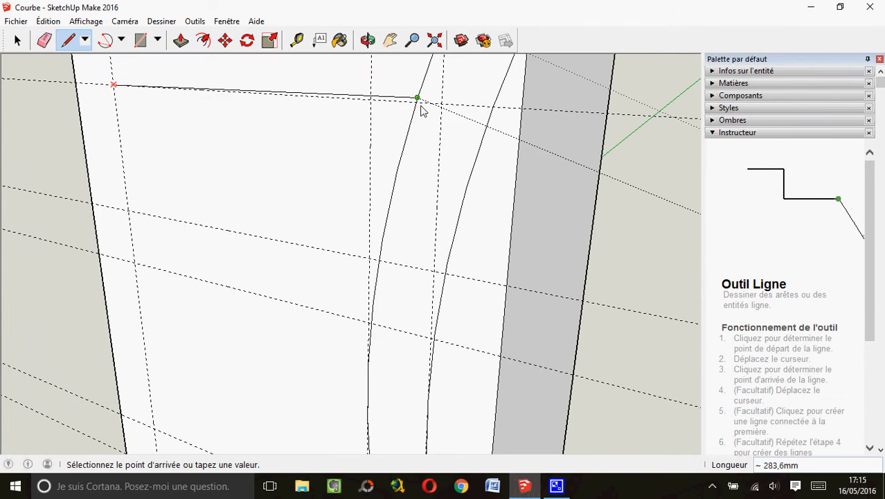
pyautogui.click(415, 103)
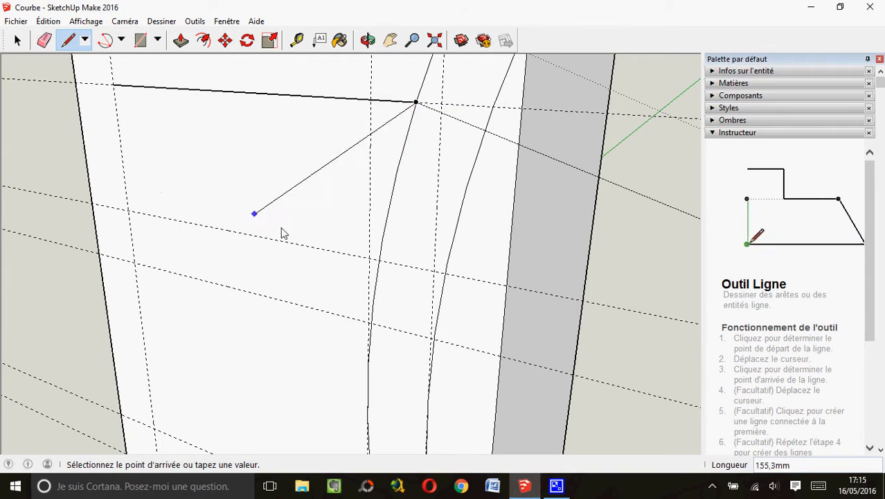
pyautogui.click(379, 261)
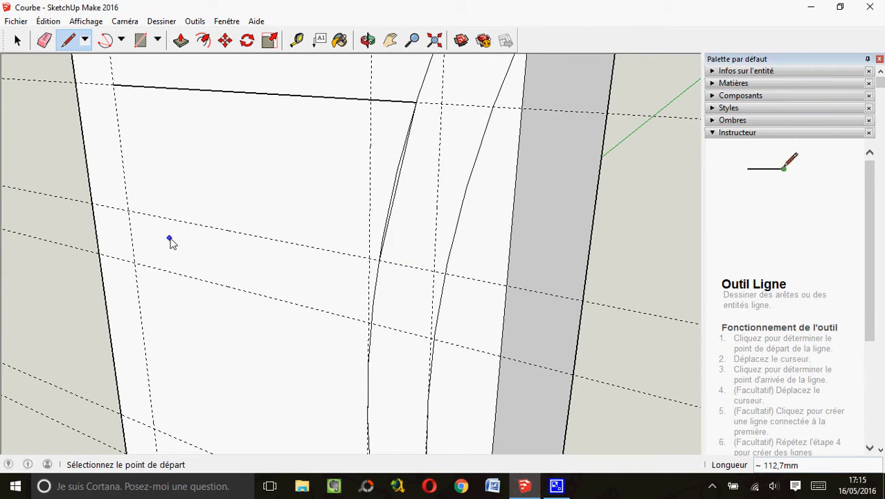
# Draw a 110 mm vertical line along the left guide between the two uppermost horizontal guides.
pyautogui.click(128, 211)
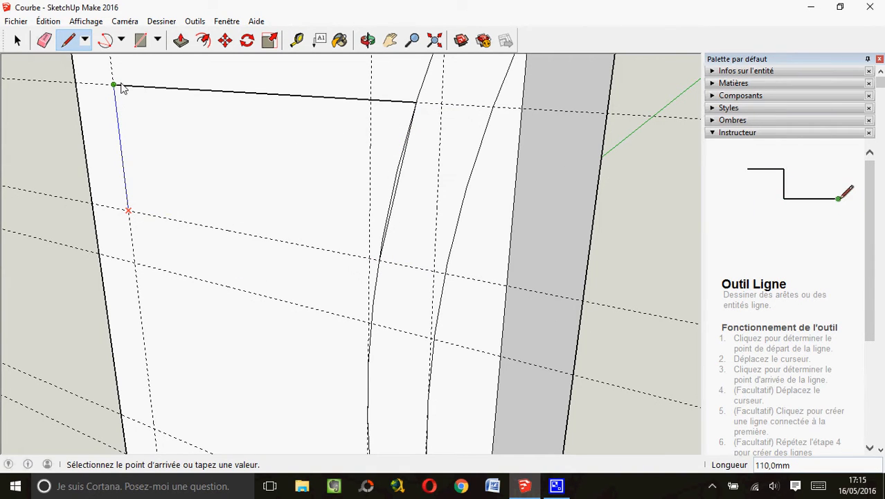
pyautogui.click(114, 84)
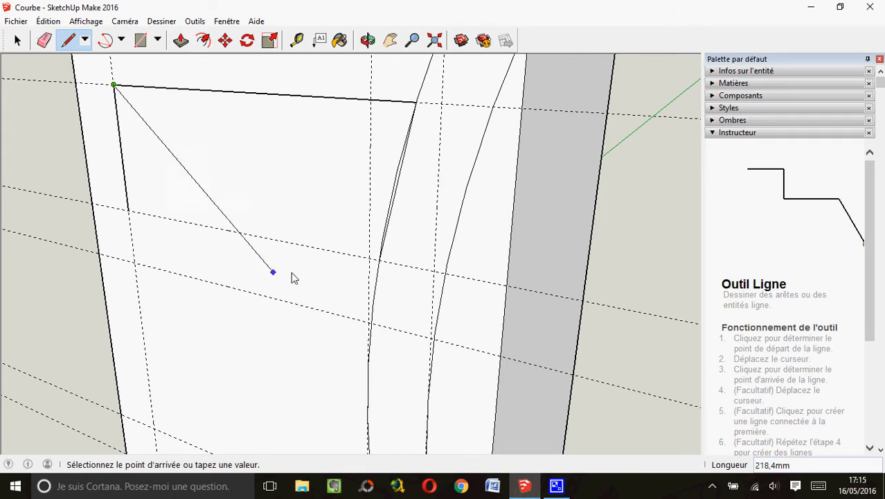
pyautogui.click(128, 211)
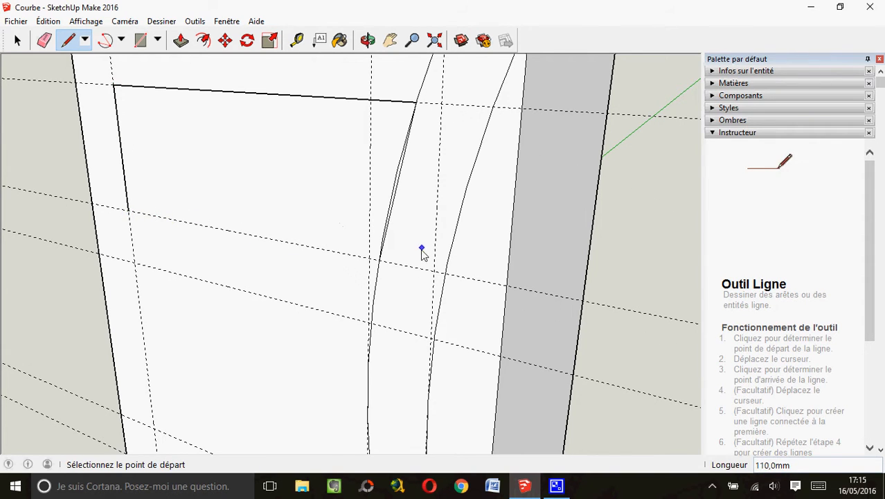
# Examine closely where the inner arc and the straight chord meet the second horizontal guide.
pyautogui.scroll(5, 246, 245)
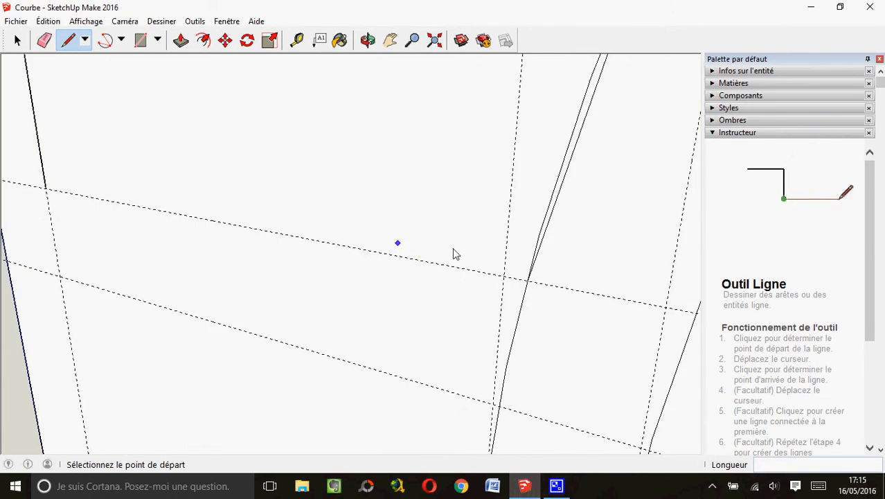
pyautogui.scroll(4, 550, 282)
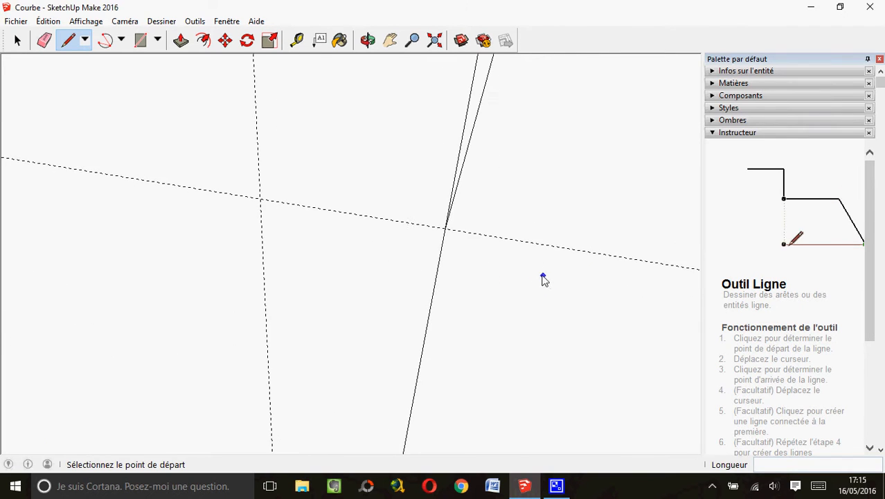
pyautogui.scroll(4, 409, 234)
pyautogui.scroll(2, 614, 231)
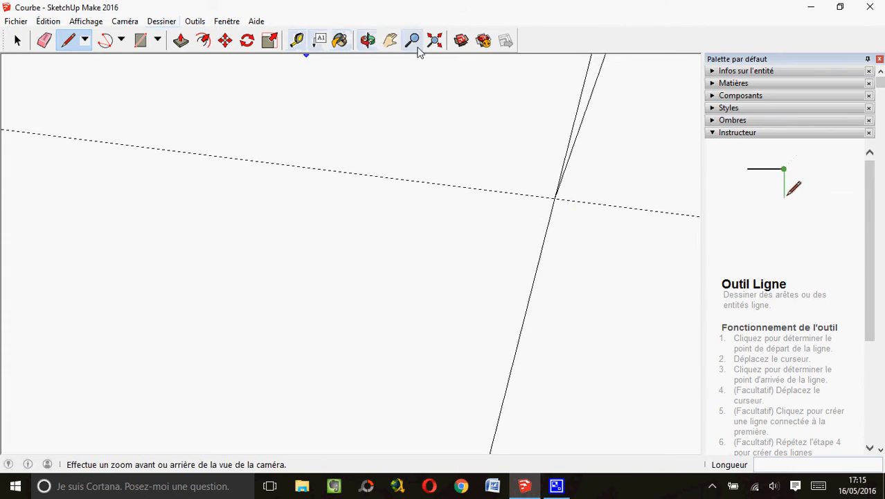
pyautogui.scroll(-8, 392, 116)
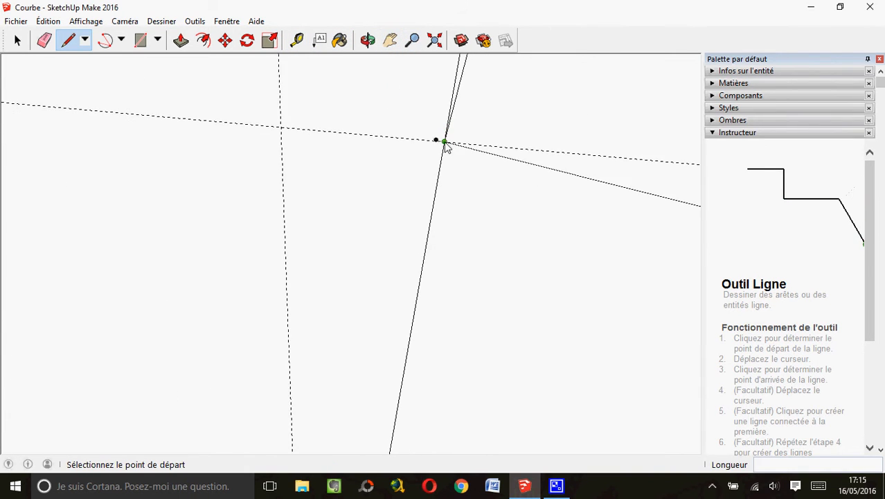
pyautogui.scroll(-2, 384, 189)
pyautogui.scroll(-3, 317, 173)
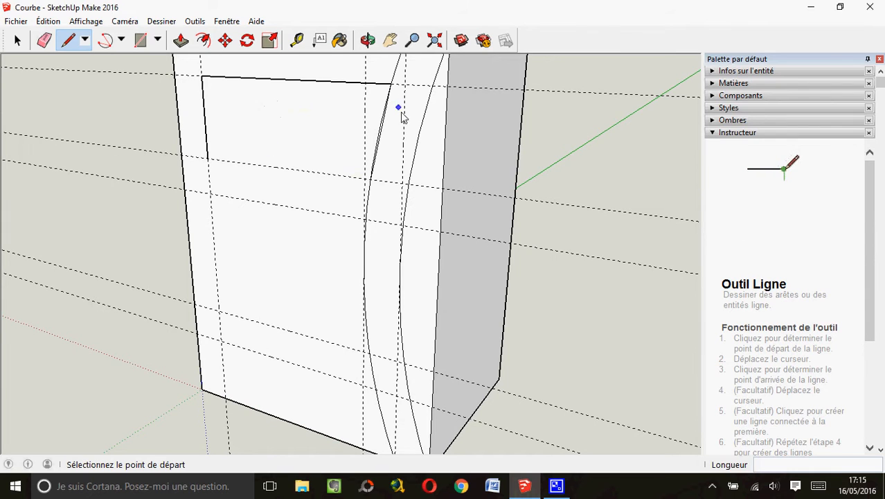
pyautogui.scroll(5, 235, 199)
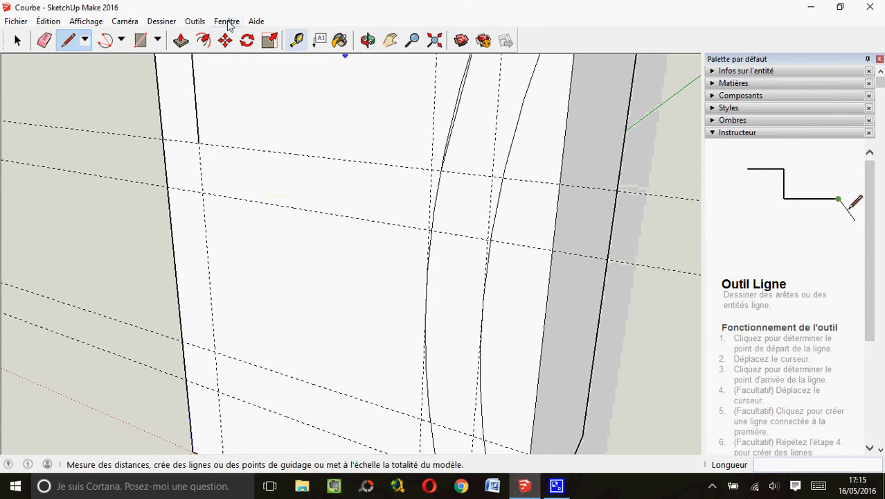
# Erase the straight chord beside the inner arc, along with all segments of the inner arc itself.
pyautogui.click(44, 41)
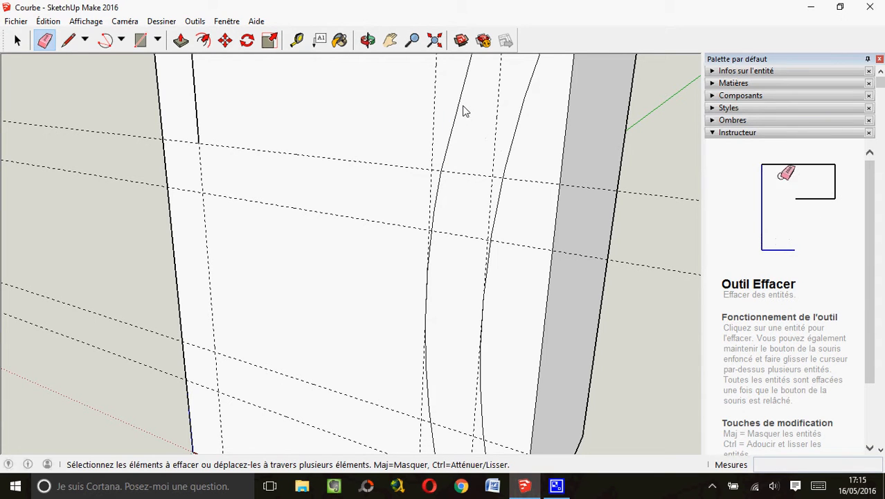
pyautogui.click(462, 108)
pyautogui.moveTo(497, 119)
pyautogui.mouseDown(button='middle')
pyautogui.moveTo(454, 142)
pyautogui.moveTo(447, 134)
pyautogui.moveTo(403, 192)
pyautogui.moveTo(278, 124)
pyautogui.mouseUp(button='middle')
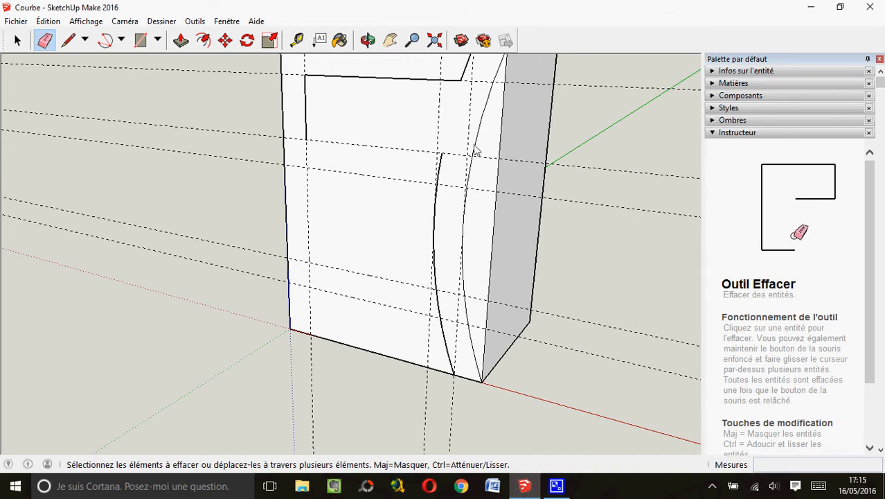
pyautogui.click(439, 310)
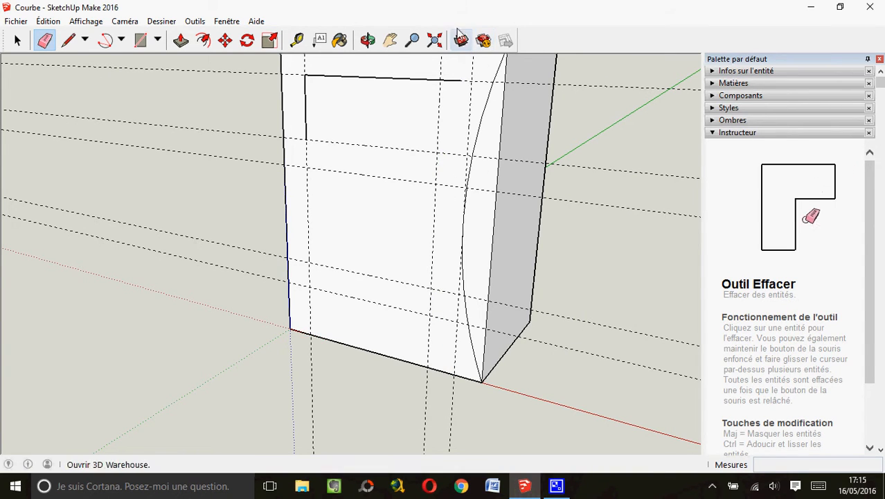
# Redraw the inner three-point arc from the top edge through the 100 mm guide to the bottom edge, ending on the 50 mm guide.
pyautogui.click(123, 42)
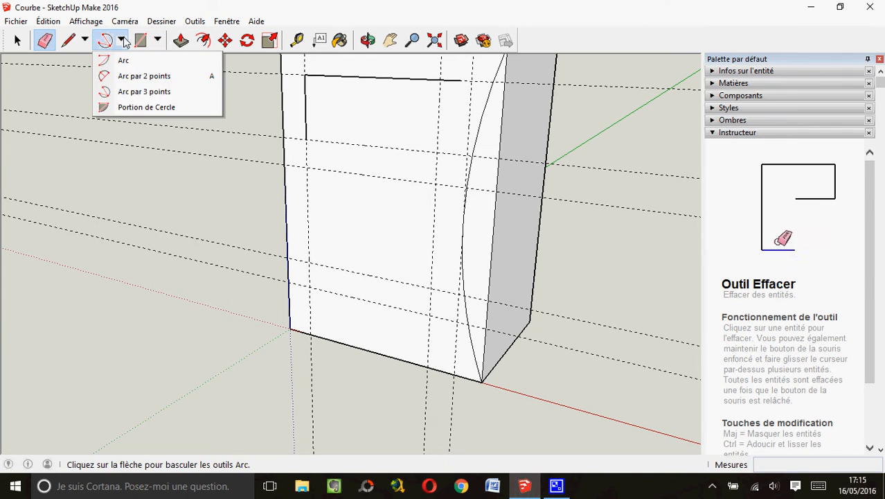
pyautogui.click(139, 91)
pyautogui.scroll(3, 393, 178)
pyautogui.scroll(-3, 393, 178)
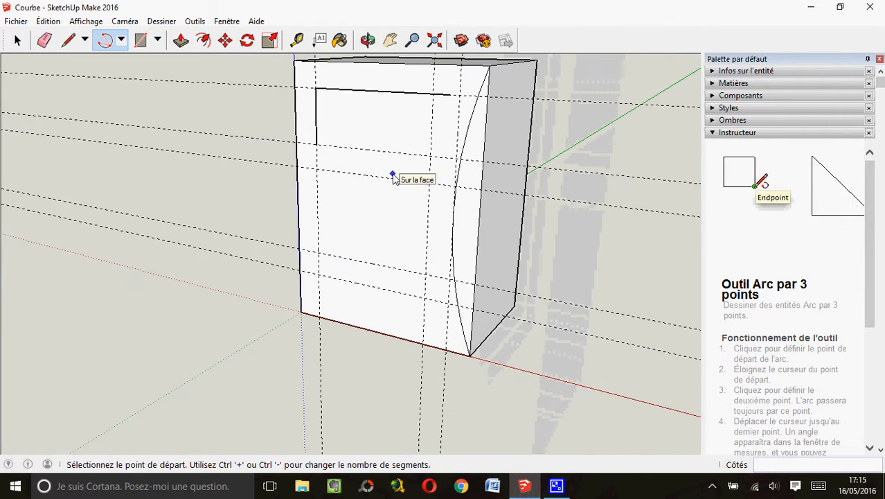
pyautogui.click(461, 66)
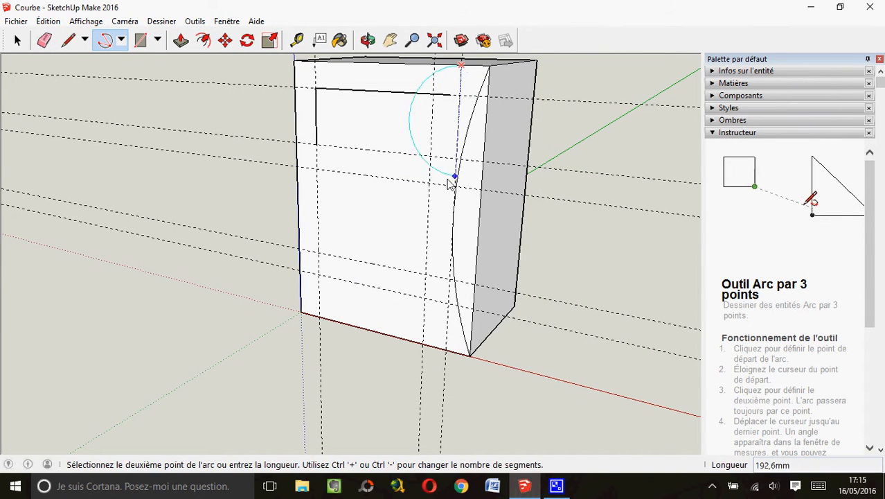
pyautogui.click(428, 208)
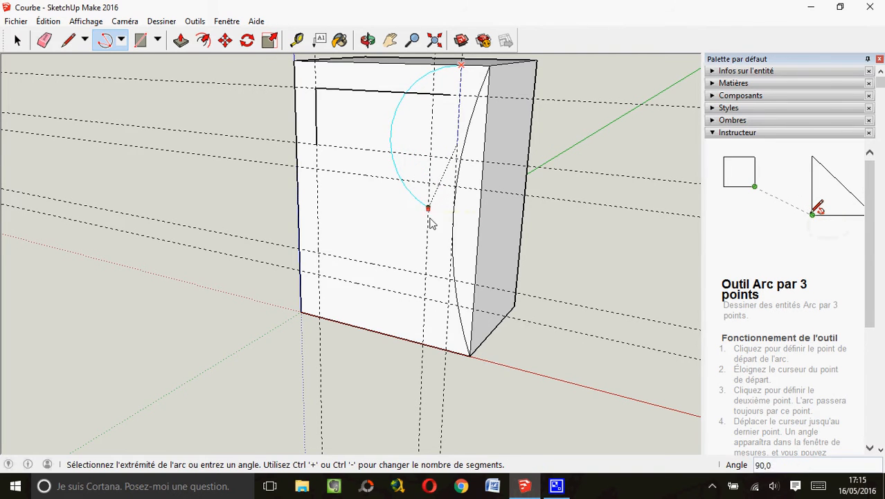
pyautogui.click(445, 351)
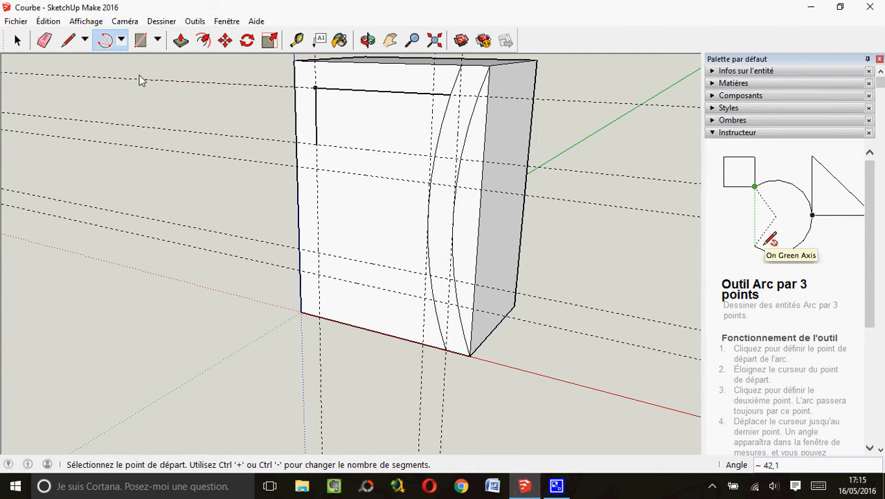
pyautogui.click(17, 40)
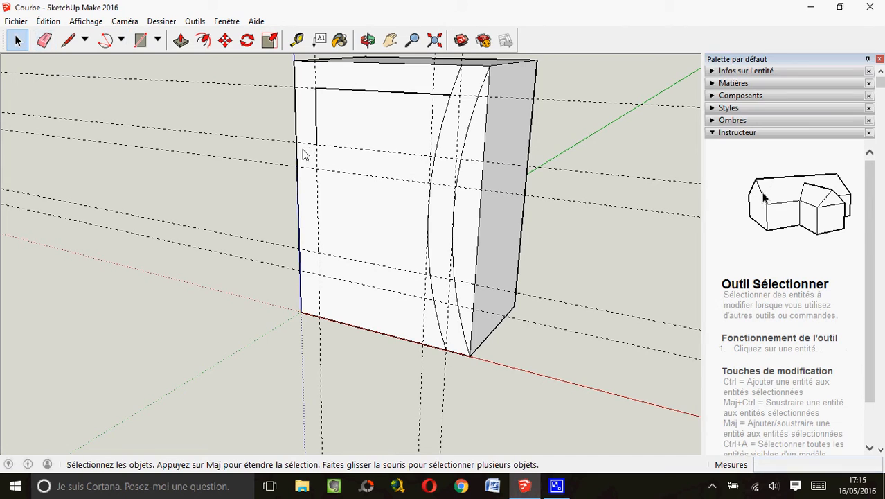
# Draw a line about 258 mm long along the second horizontal guide, from the left guide to the inner arc, closing the top opening.
pyautogui.click(68, 42)
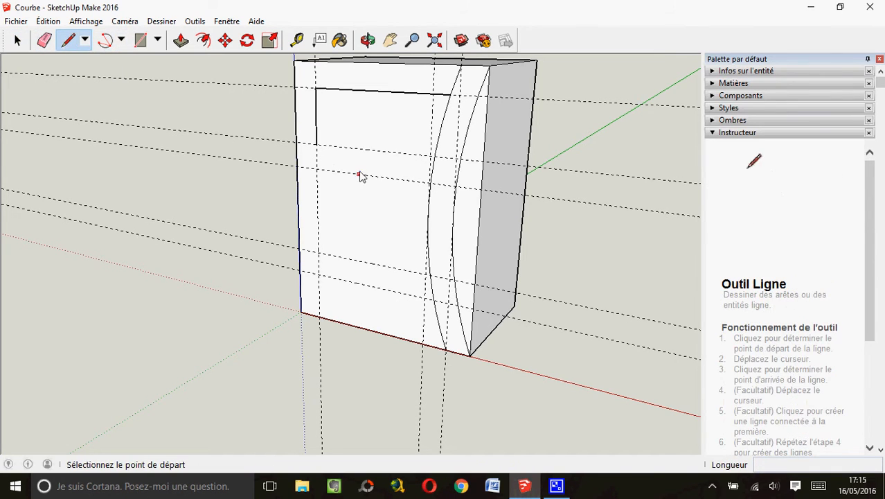
pyautogui.click(322, 146)
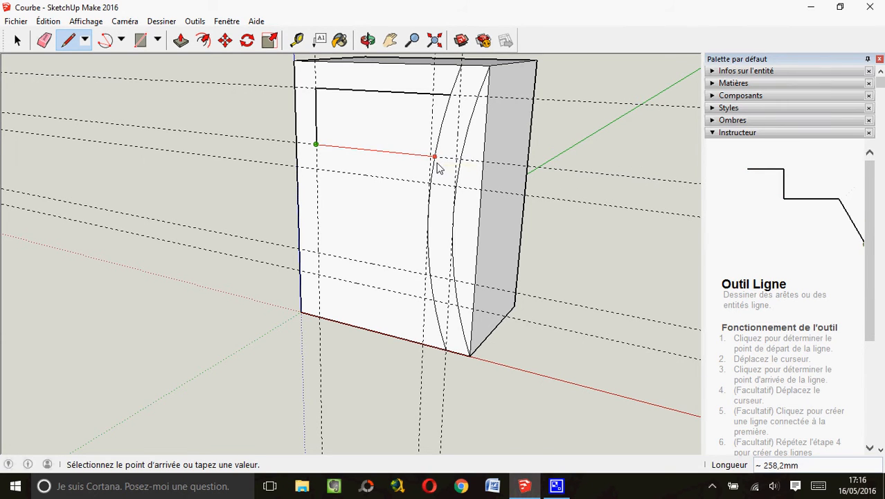
pyautogui.scroll(3, 436, 163)
pyautogui.click(444, 159)
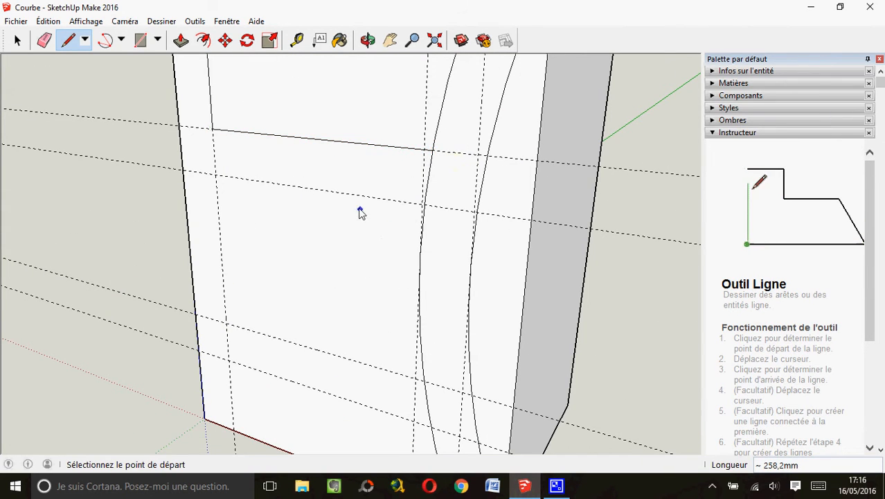
# Outline the middle opening with lines along the third guide, the left guide and the fourth guide, ending both horizontals on the inner arc.
pyautogui.click(216, 175)
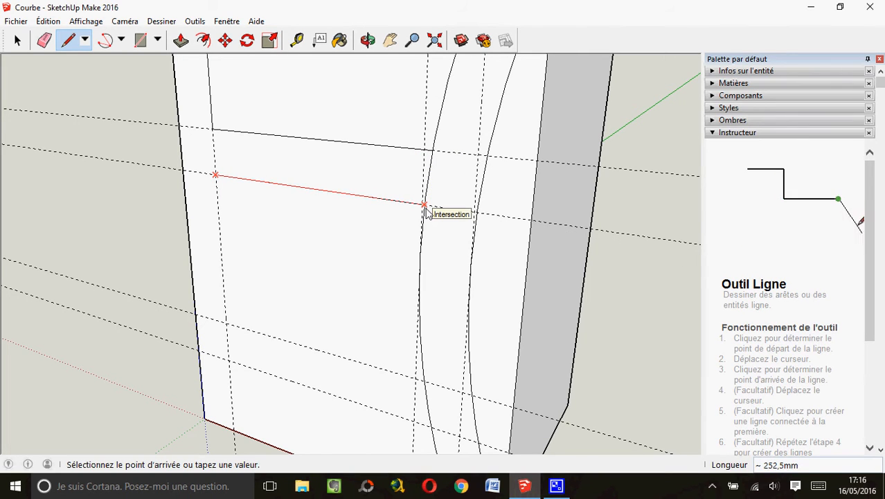
pyautogui.scroll(4, 426, 210)
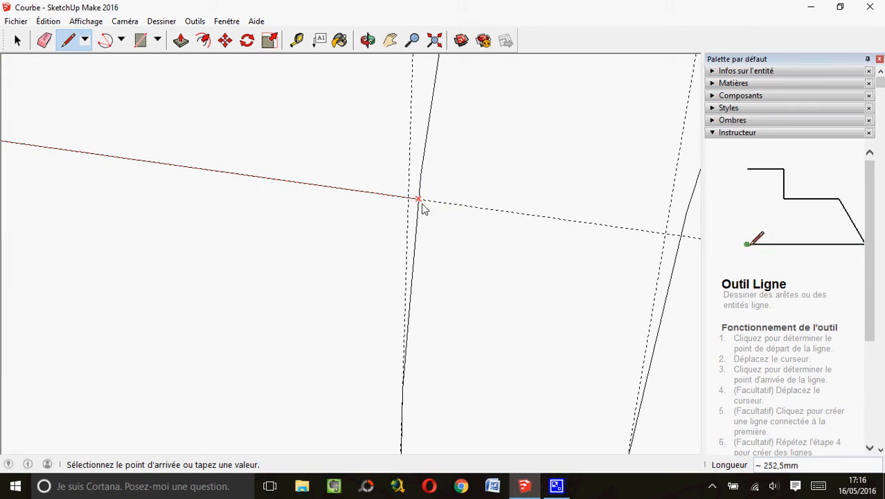
pyautogui.click(417, 201)
pyautogui.scroll(-5, 277, 228)
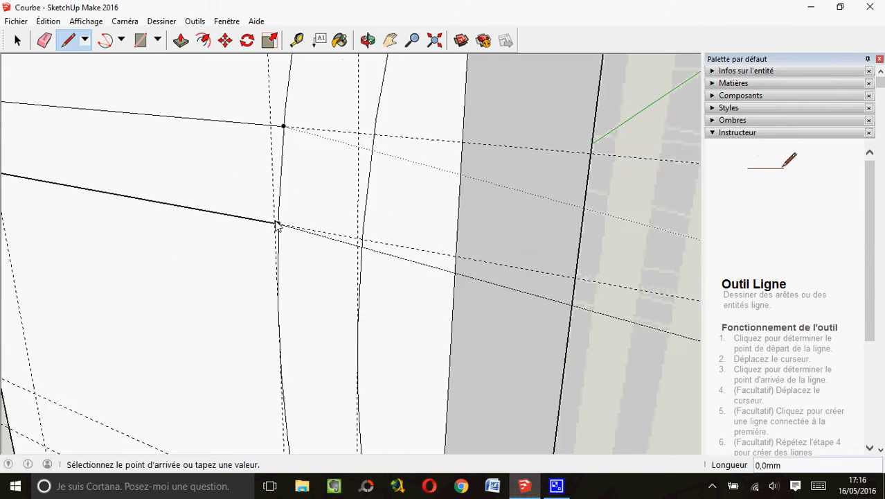
pyautogui.press('Escape')
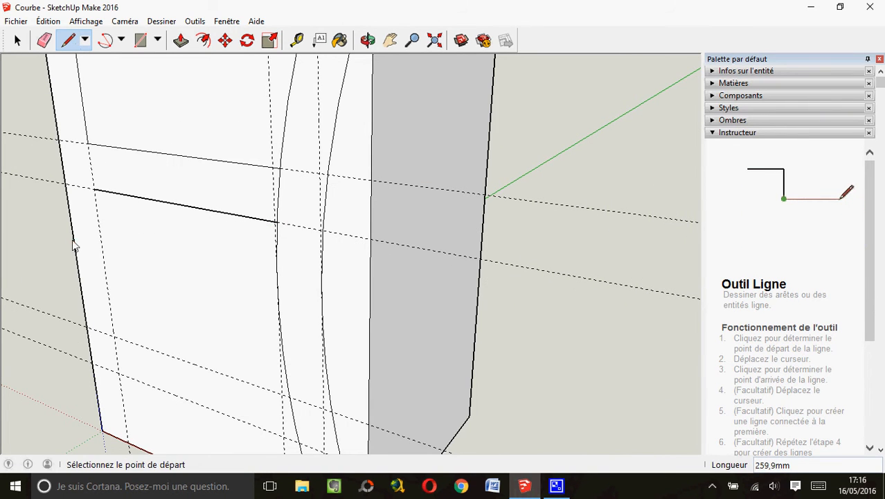
pyautogui.click(94, 197)
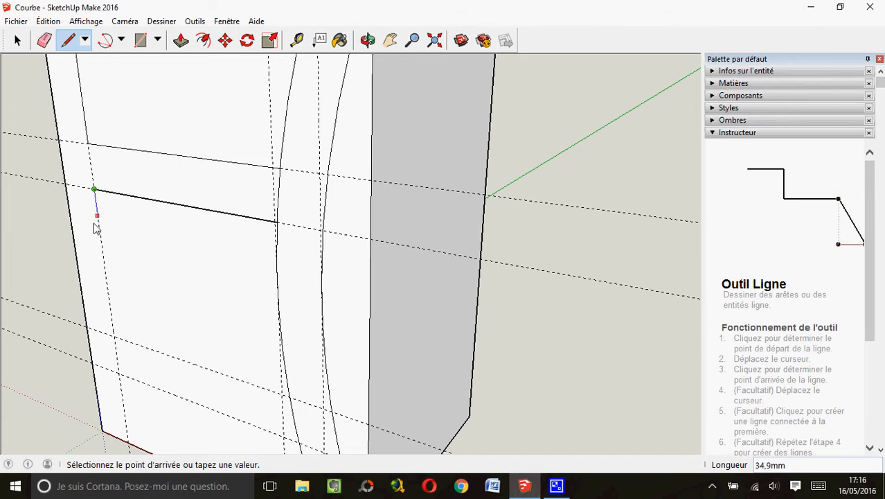
pyautogui.click(114, 339)
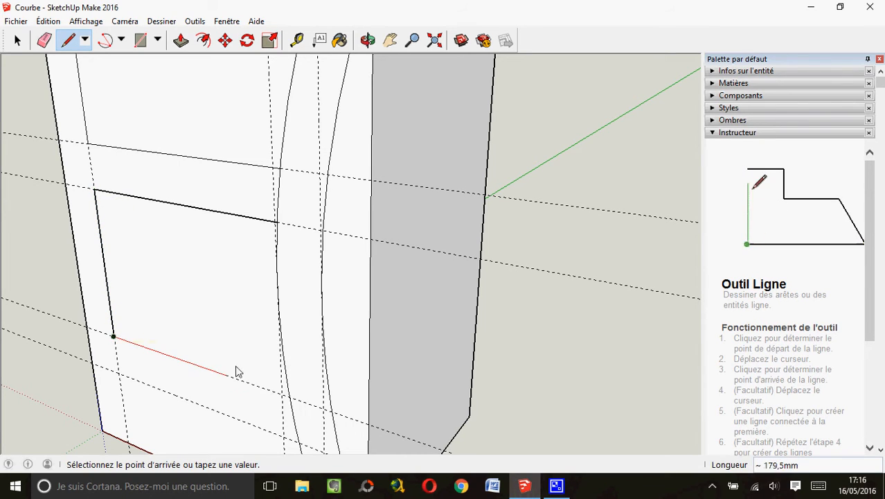
pyautogui.click(289, 399)
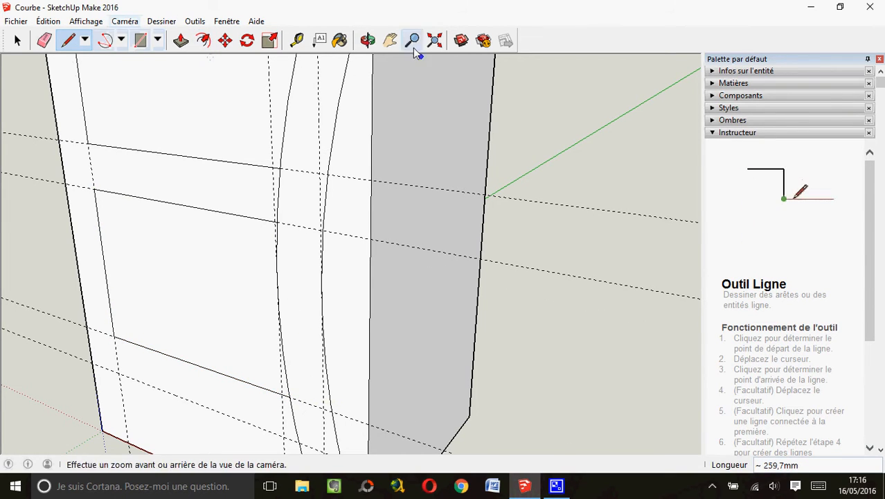
# Outline the bottom opening with a 100 mm vertical line on the left guide and a line about 270 mm long to the inner arc.
pyautogui.click(390, 42)
pyautogui.moveTo(375, 181); pyautogui.dragTo(391, 95)
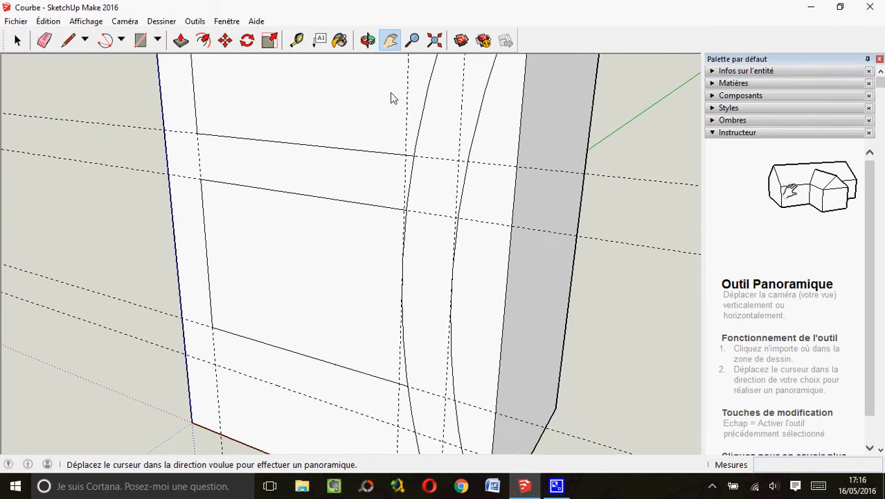
pyautogui.click(367, 42)
pyautogui.moveTo(394, 170); pyautogui.dragTo(382, 225)
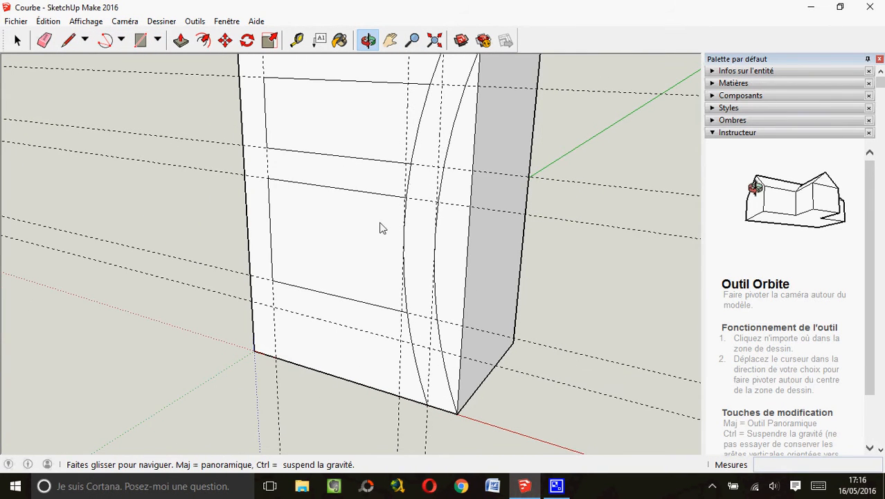
pyautogui.click(68, 40)
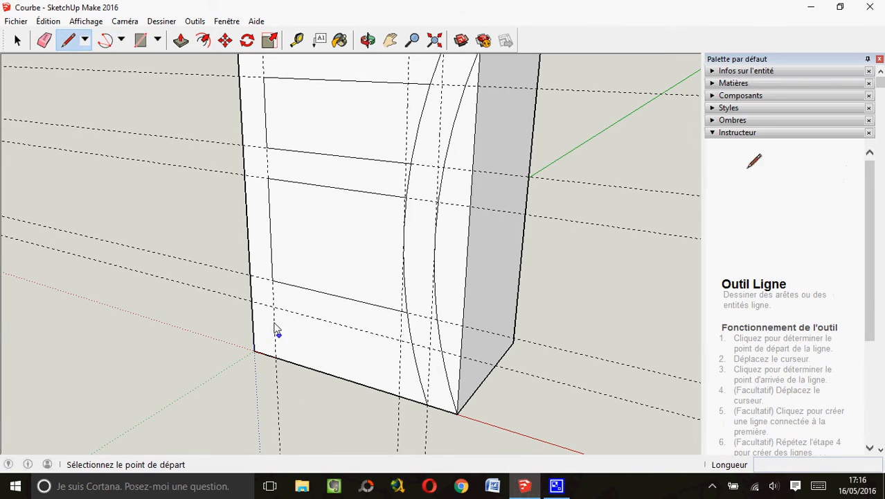
pyautogui.click(275, 357)
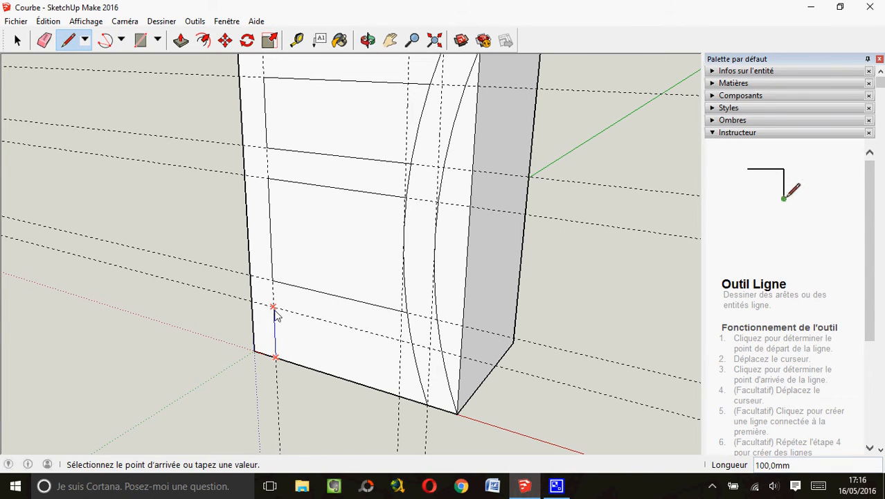
pyautogui.click(274, 307)
pyautogui.click(412, 344)
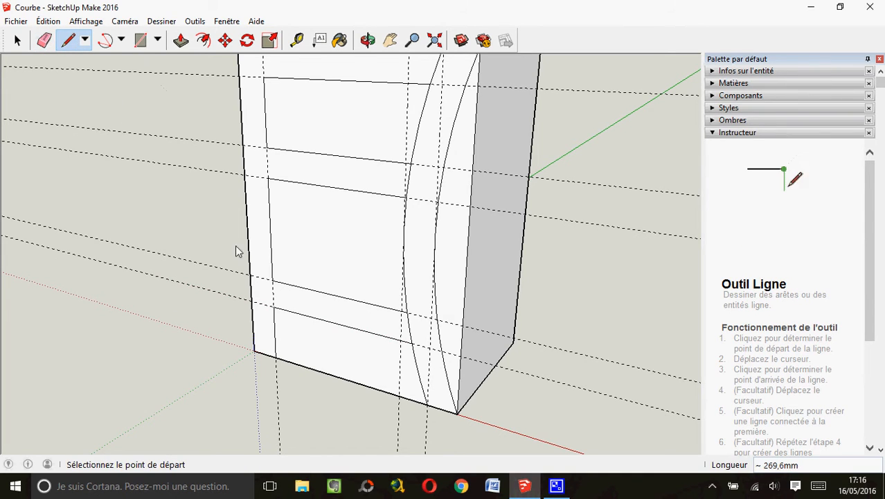
# Push the bottom opening's face 280 mm back through the whole depth of the block with Push/Pull.
pyautogui.click(368, 42)
pyautogui.moveTo(355, 193); pyautogui.dragTo(447, 207)
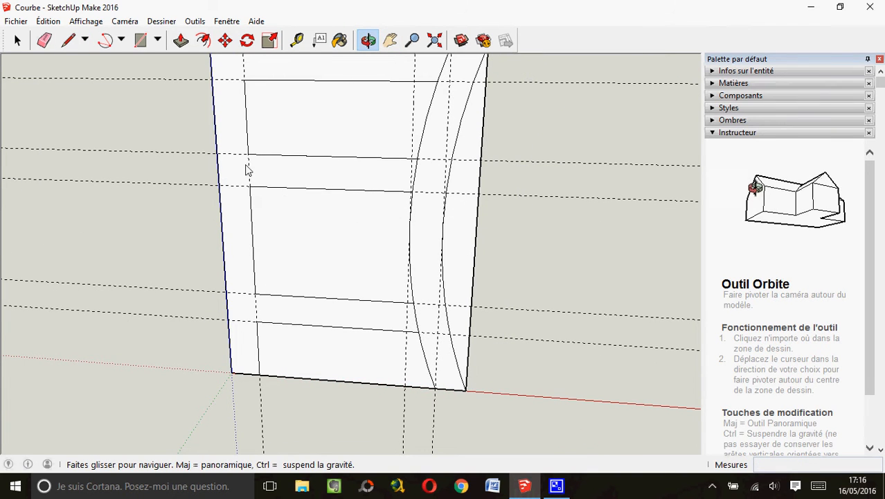
pyautogui.click(181, 41)
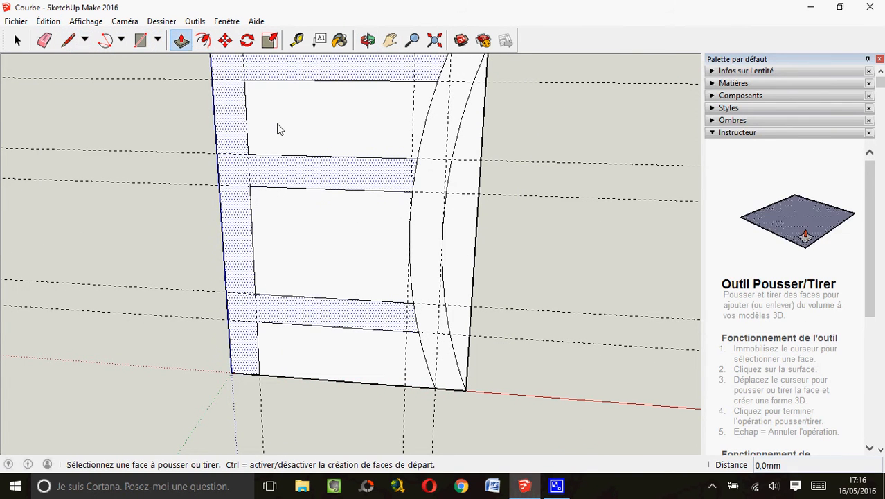
pyautogui.click(280, 358)
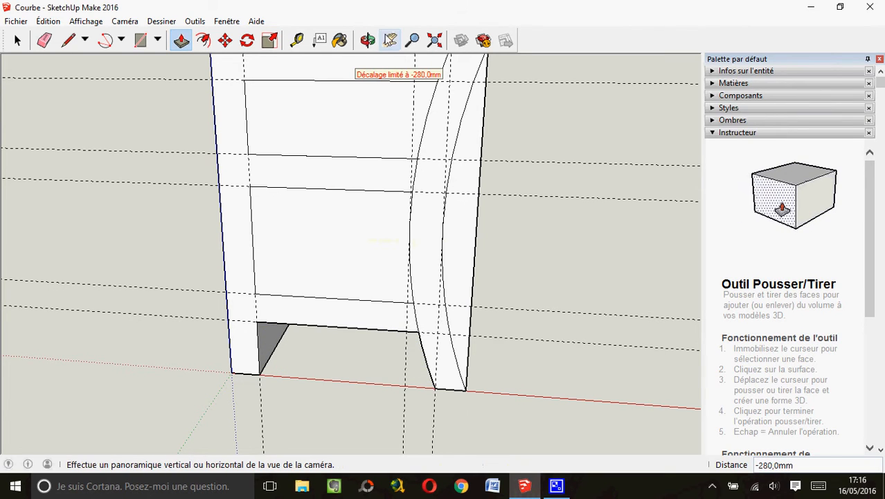
pyautogui.click(390, 40)
pyautogui.moveTo(340, 283); pyautogui.dragTo(312, 96)
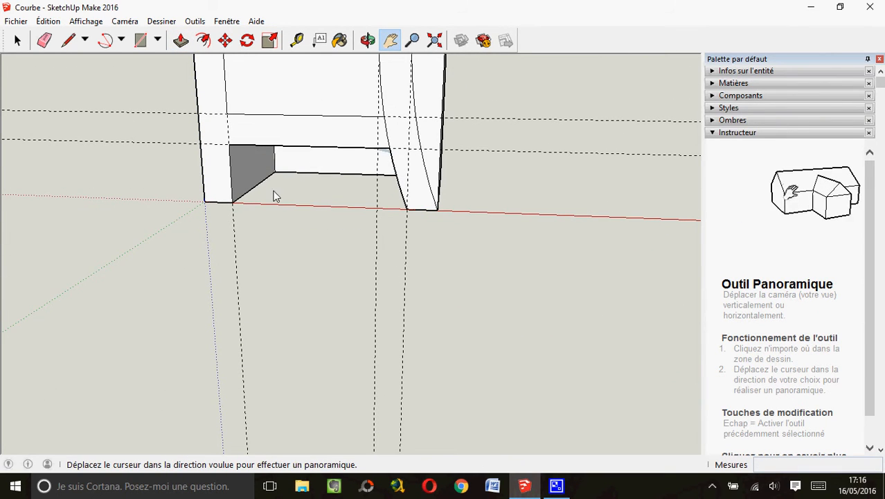
pyautogui.click(181, 40)
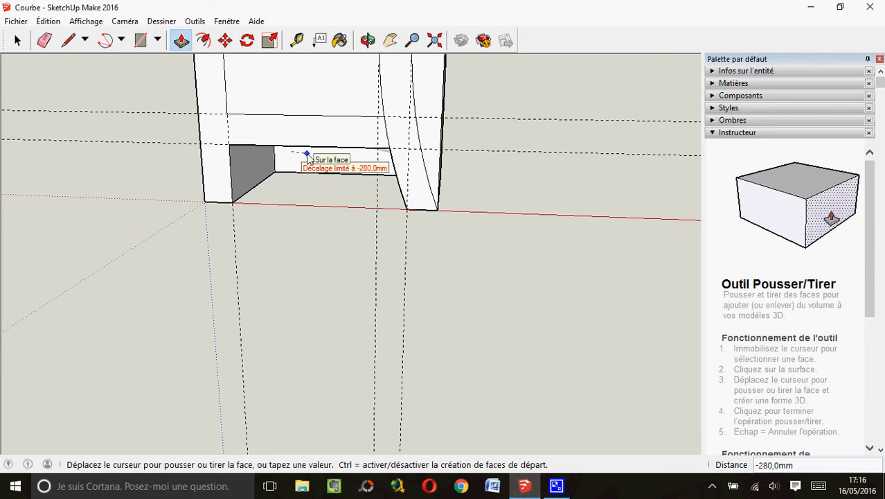
pyautogui.doubleClick(308, 157)
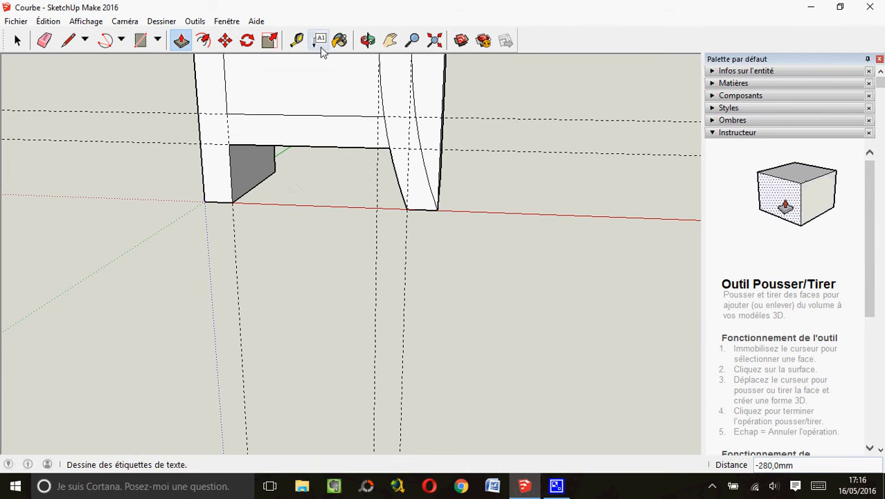
# Push the middle and top opening faces 280 mm back so both cut right through the block.
pyautogui.click(390, 40)
pyautogui.moveTo(348, 153); pyautogui.dragTo(357, 297)
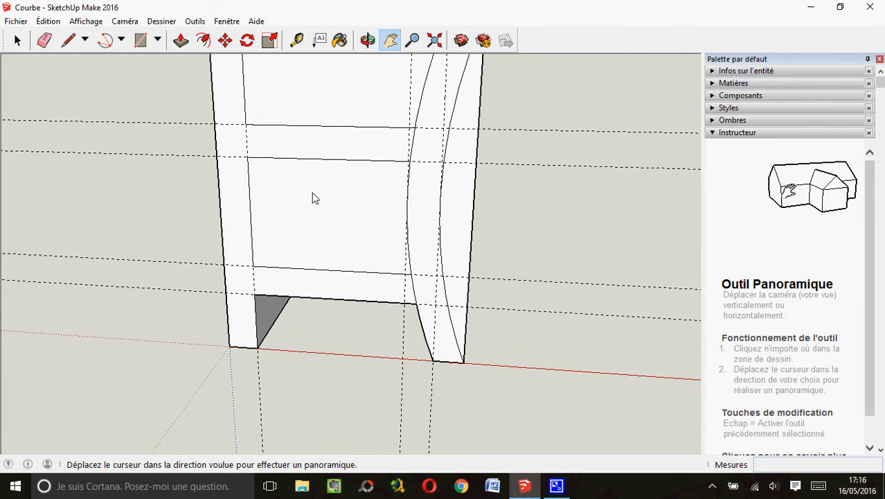
pyautogui.click(180, 40)
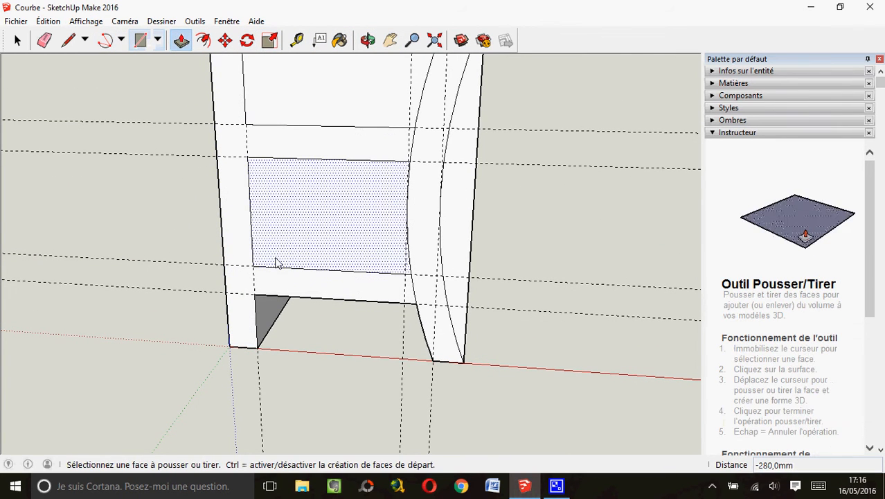
pyautogui.click(288, 221)
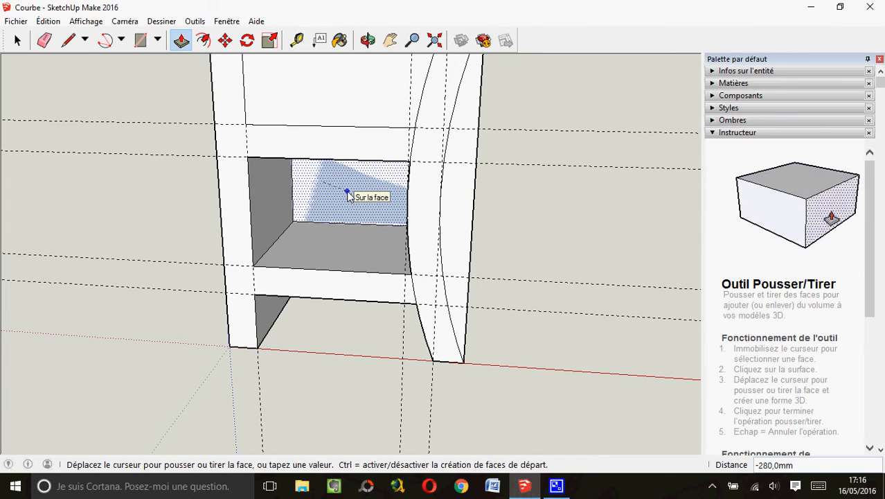
pyautogui.click(347, 193)
pyautogui.click(284, 92)
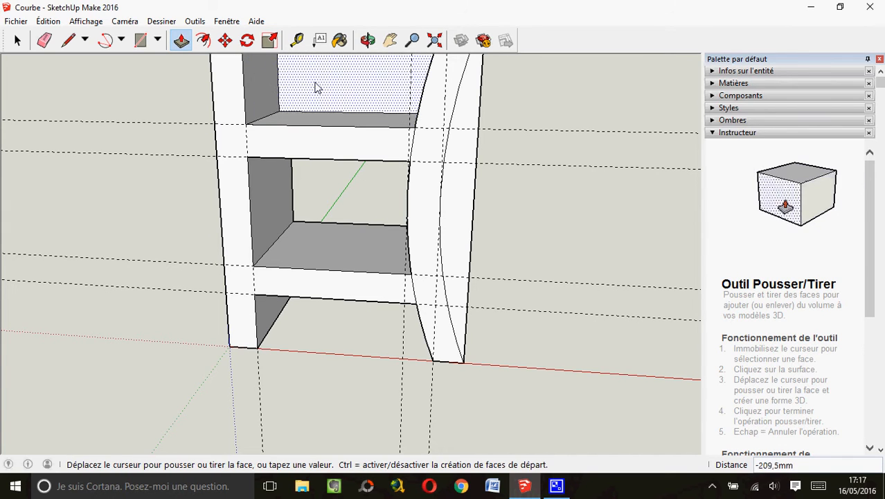
pyautogui.click(350, 85)
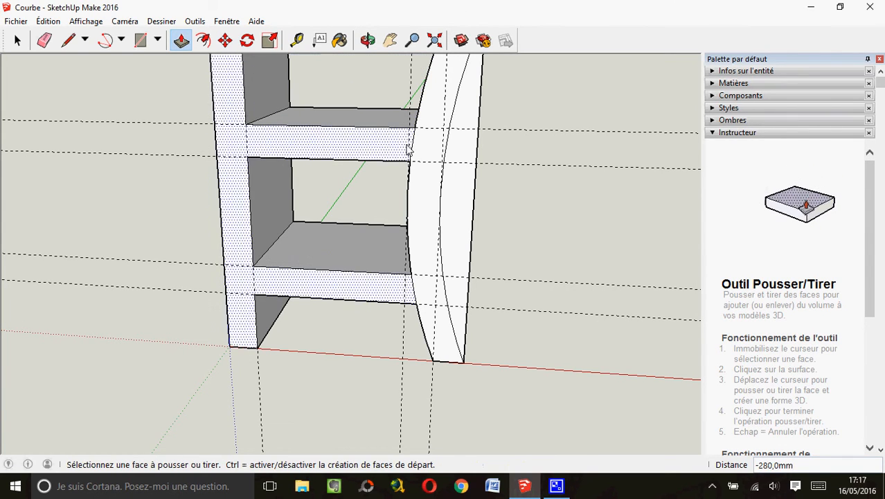
# Push the face between the outer arc and the block's straight edge back 280 mm to cut the curved side.
pyautogui.click(367, 39)
pyautogui.moveTo(480, 205); pyautogui.dragTo(437, 195)
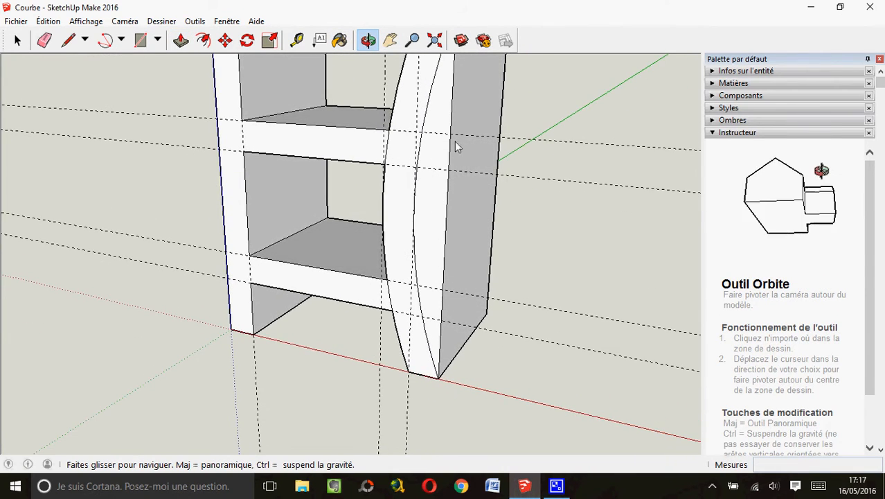
pyautogui.click(181, 39)
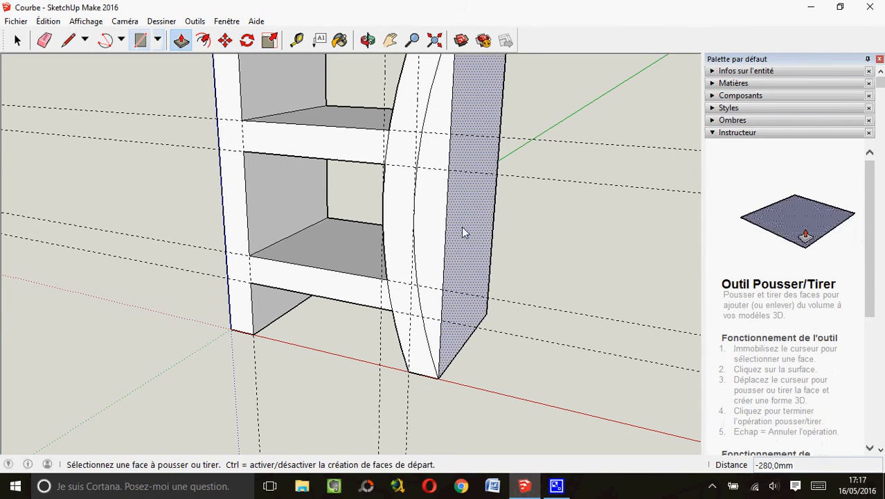
pyautogui.click(428, 216)
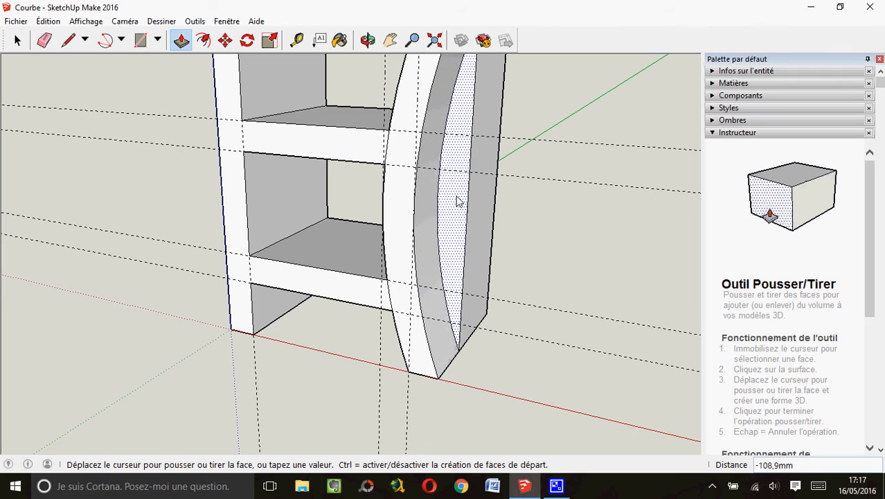
pyautogui.click(489, 157)
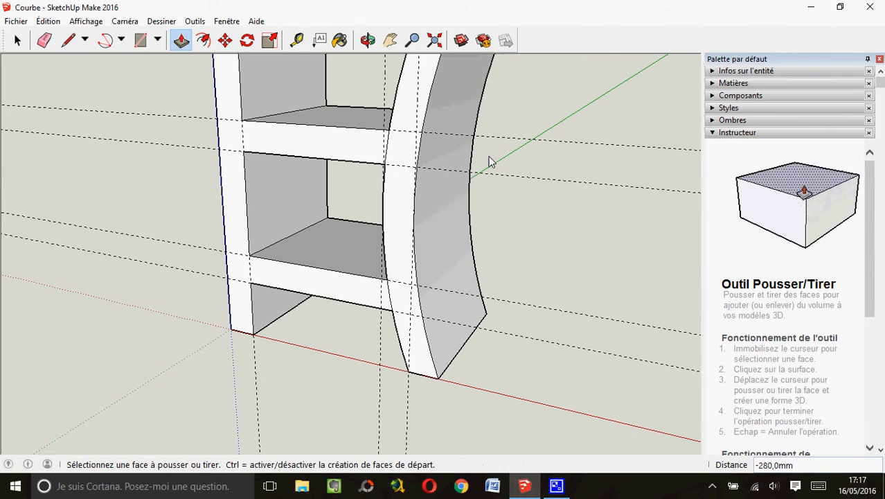
# Delete all guides and erase the leftover inner-arc segments that divide the front face of the frame.
pyautogui.click(368, 40)
pyautogui.moveTo(412, 214); pyautogui.dragTo(411, 125)
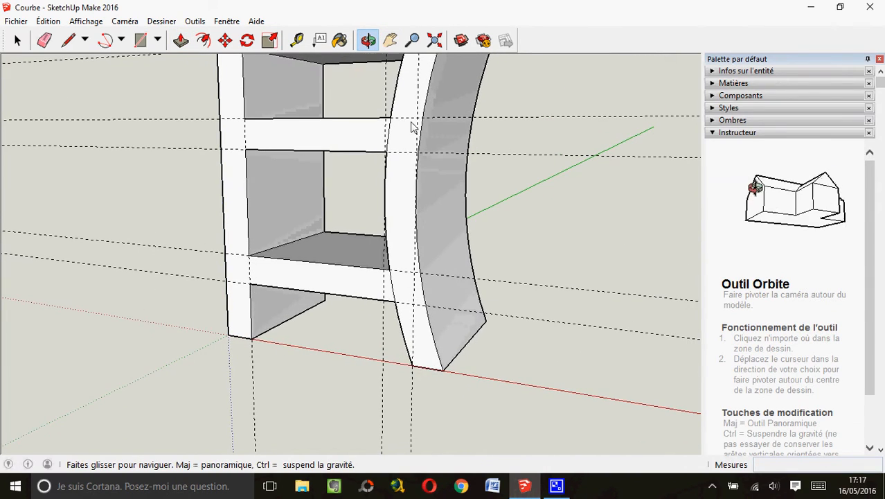
pyautogui.click(389, 40)
pyautogui.moveTo(401, 166); pyautogui.dragTo(409, 226)
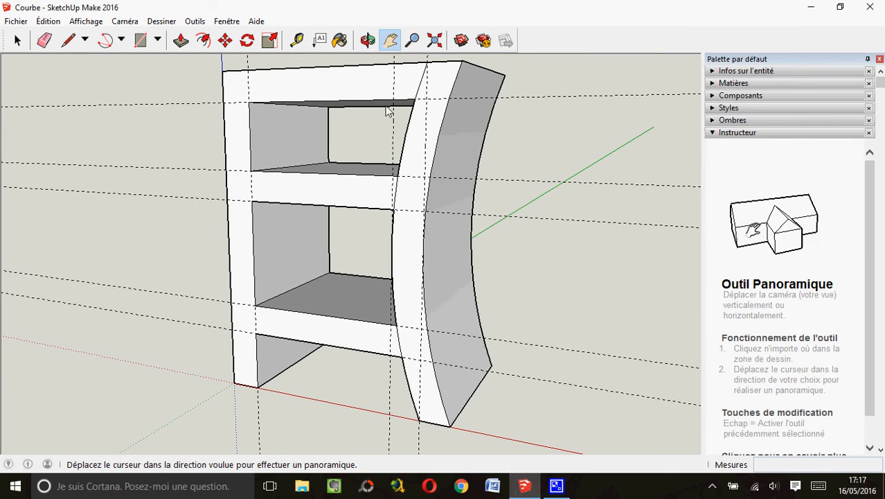
pyautogui.click(368, 40)
pyautogui.moveTo(446, 280)
pyautogui.mouseDown()
pyautogui.moveTo(554, 284)
pyautogui.moveTo(542, 299)
pyautogui.moveTo(494, 309)
pyautogui.mouseUp()
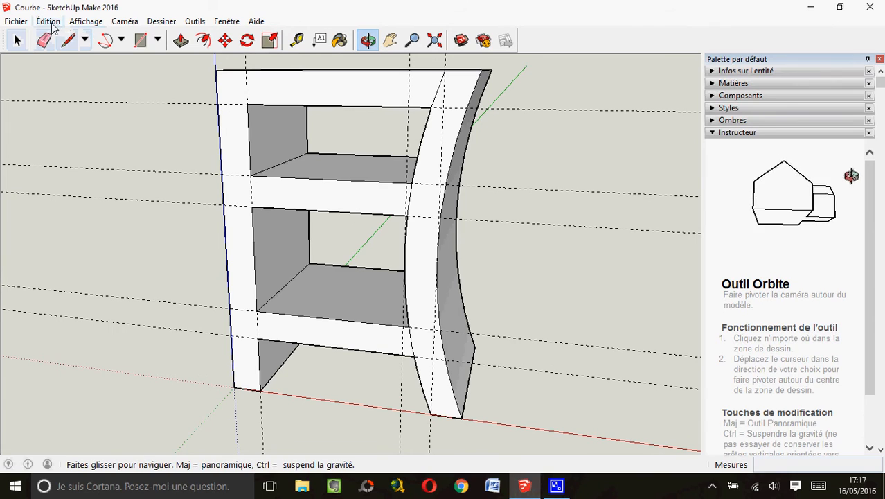
pyautogui.click(44, 21)
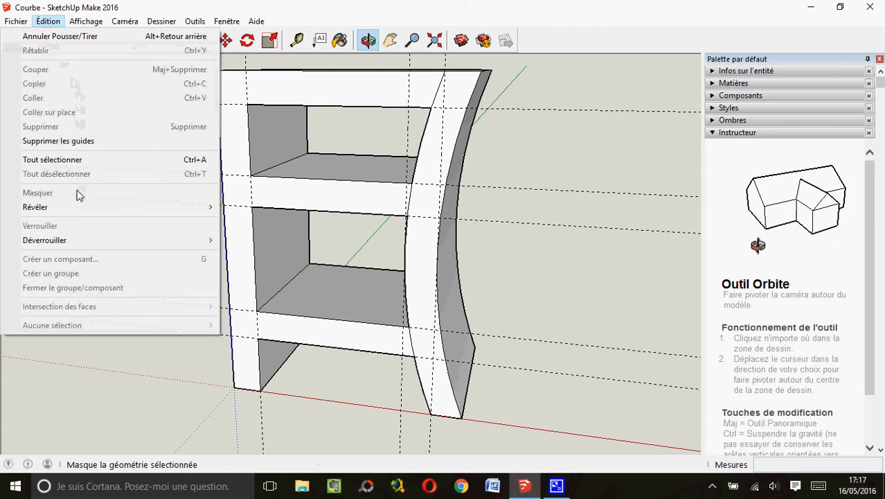
pyautogui.click(51, 140)
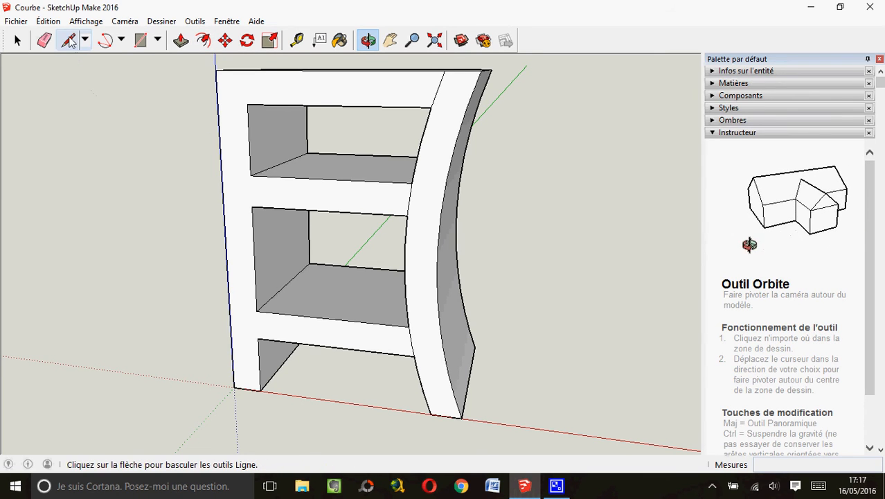
pyautogui.click(45, 40)
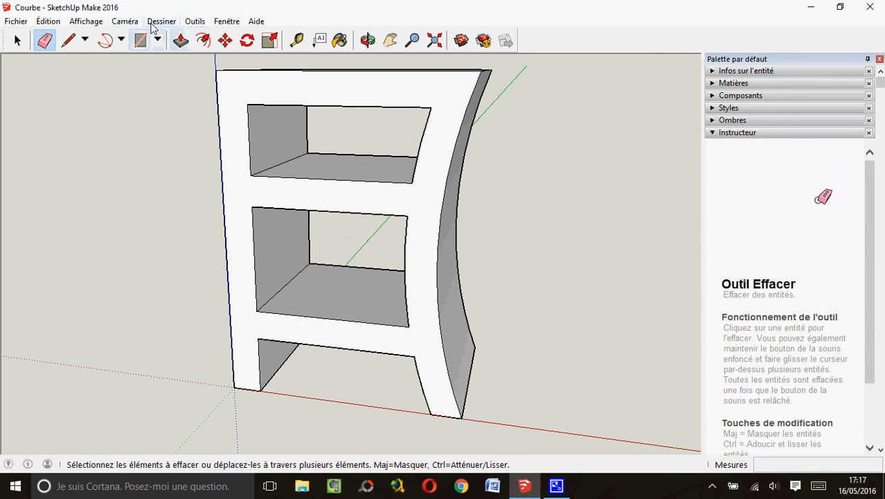
# Start the Dimension tool for dimensioning the finished frame.
pyautogui.click(194, 21)
pyautogui.click(43, 259)
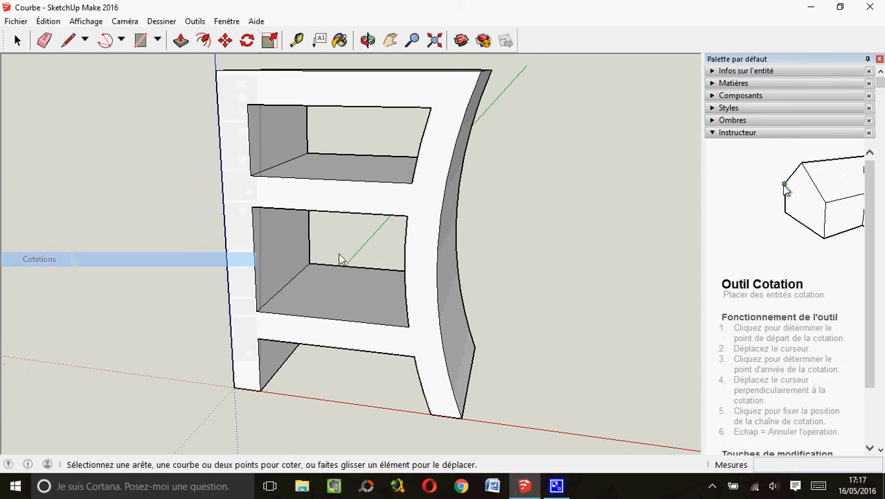